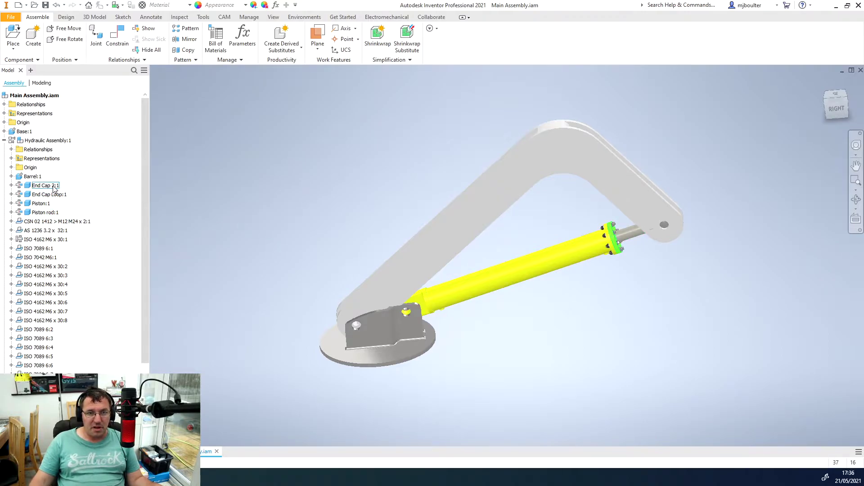
Step: Select Hydraulic Assembly and start Pack and Go from File > Save As
click(60, 142)
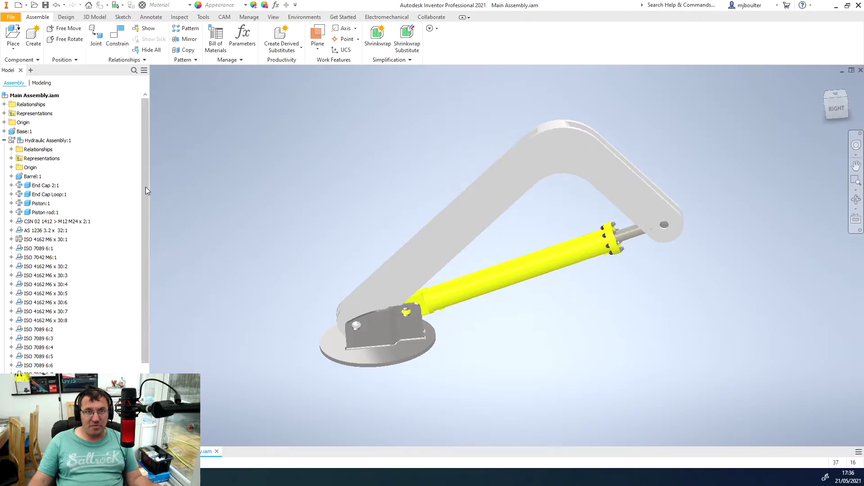
click(11, 18)
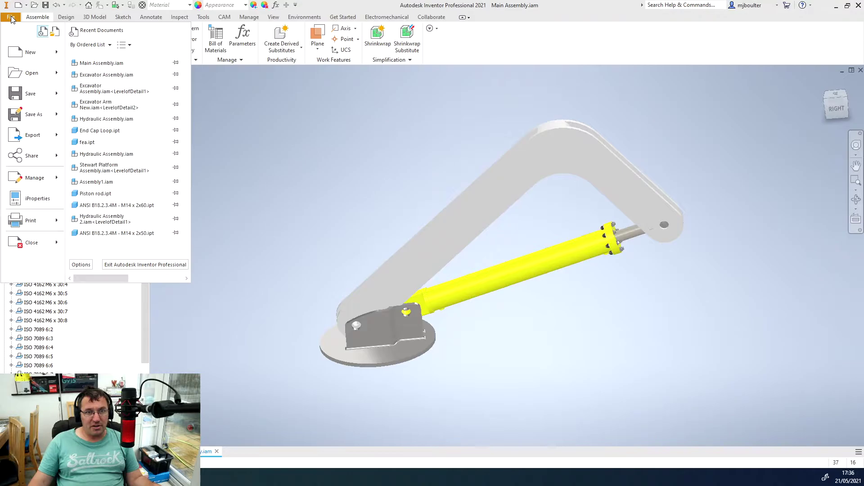
mouse_move(36, 115)
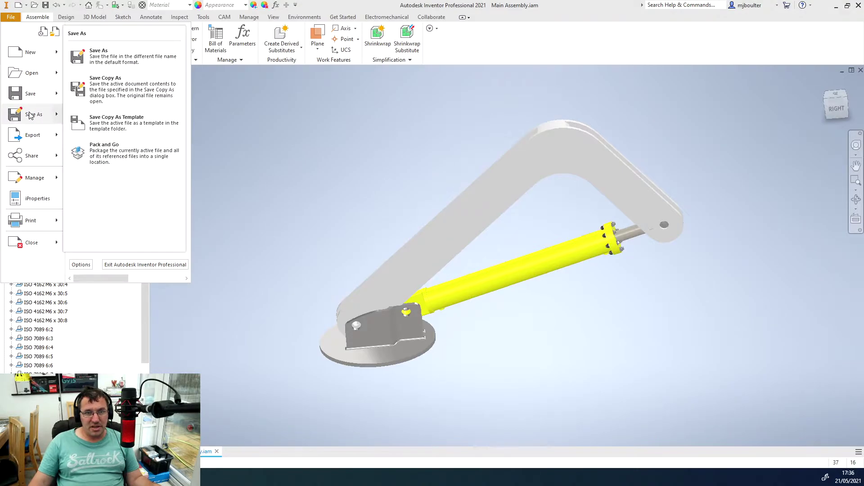
click(127, 156)
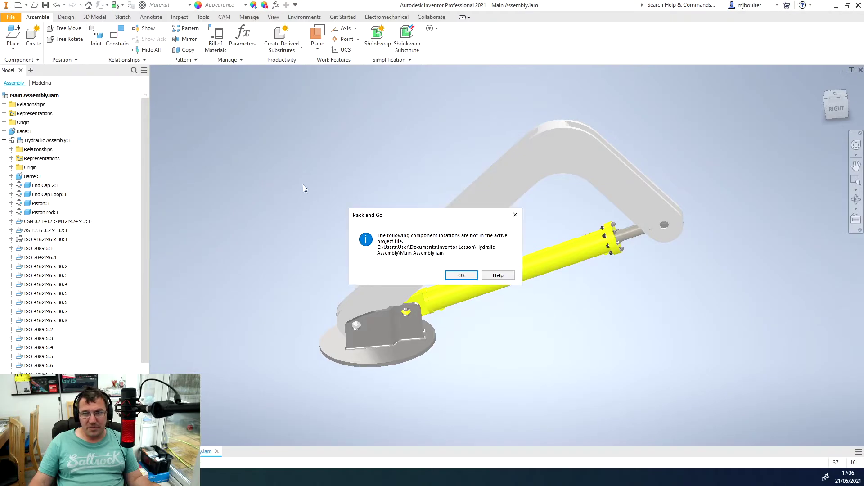
Step: Dismiss the project location notice, choose Keep Folder Hierarchy and enable Package as .zip
click(461, 275)
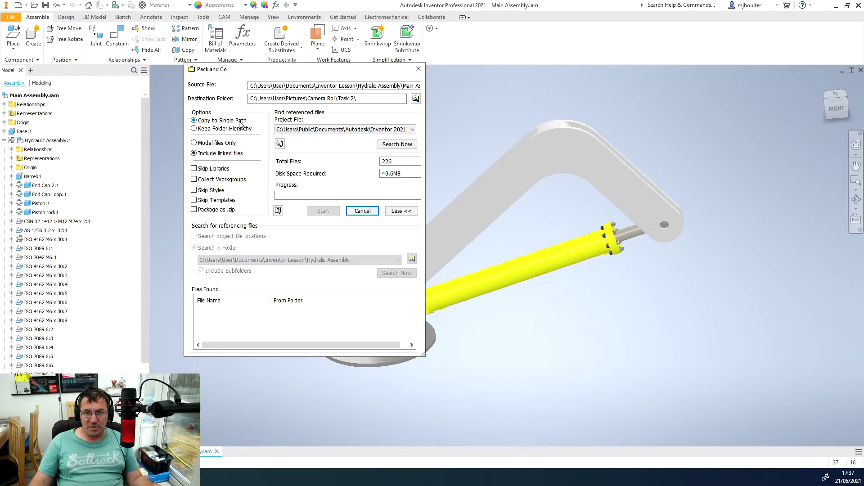
click(194, 129)
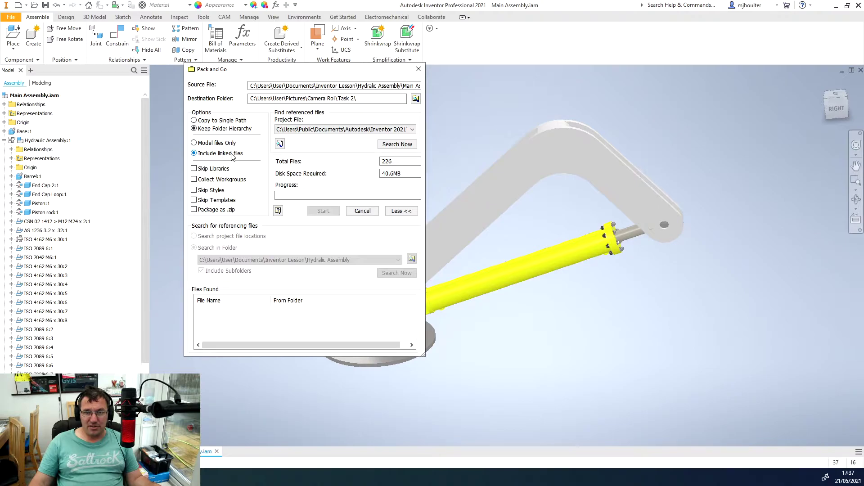
click(195, 210)
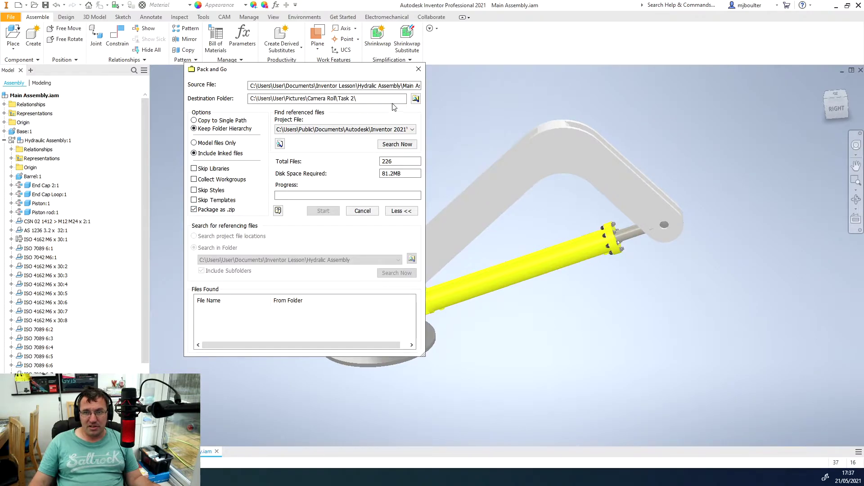
Step: Browse the Pack and Go destination to Pictures > Camera Roll
click(415, 99)
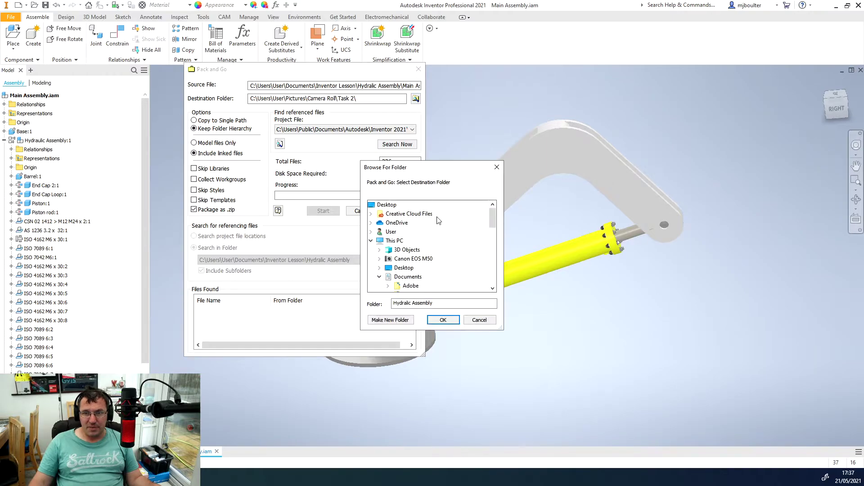
scroll(435, 237, up, 1)
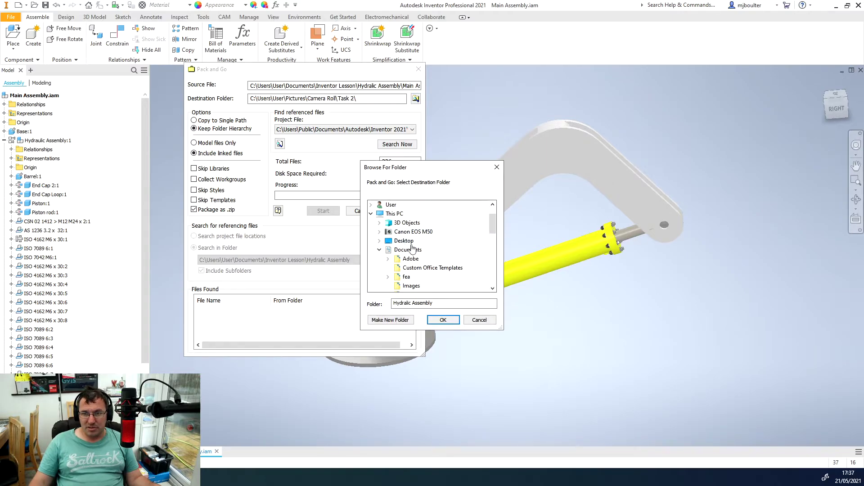
click(379, 250)
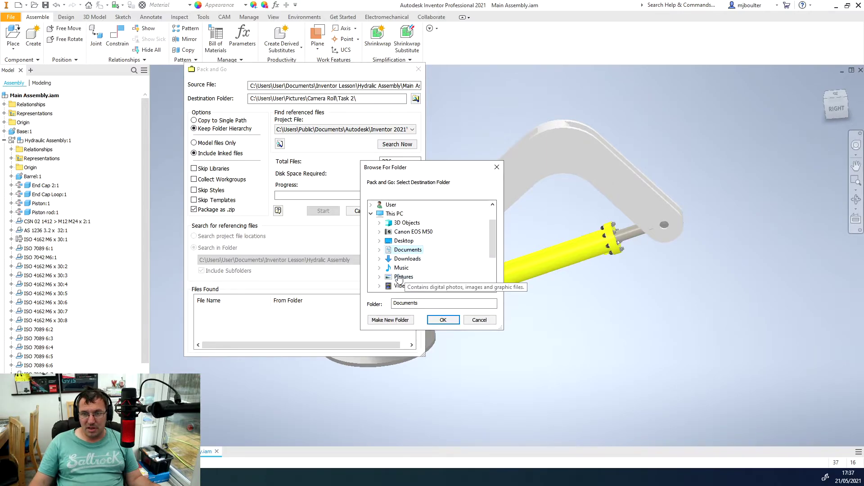
click(379, 276)
scroll(419, 261, down, 1)
click(414, 223)
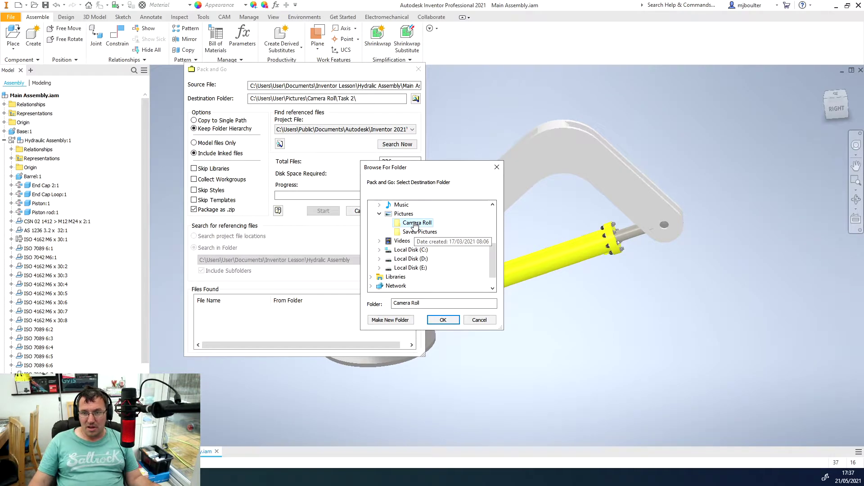
Step: Create a new personally named 'Task 2' folder in Camera Roll and confirm it as destination
click(390, 320)
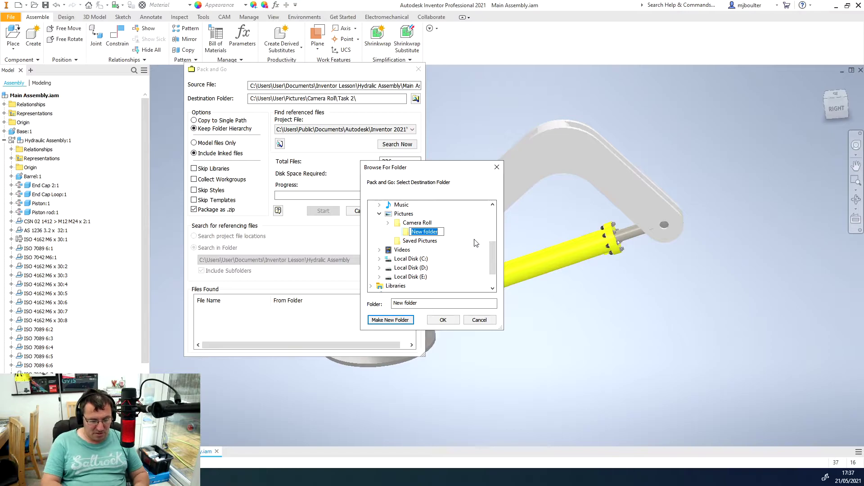
text(Ma)
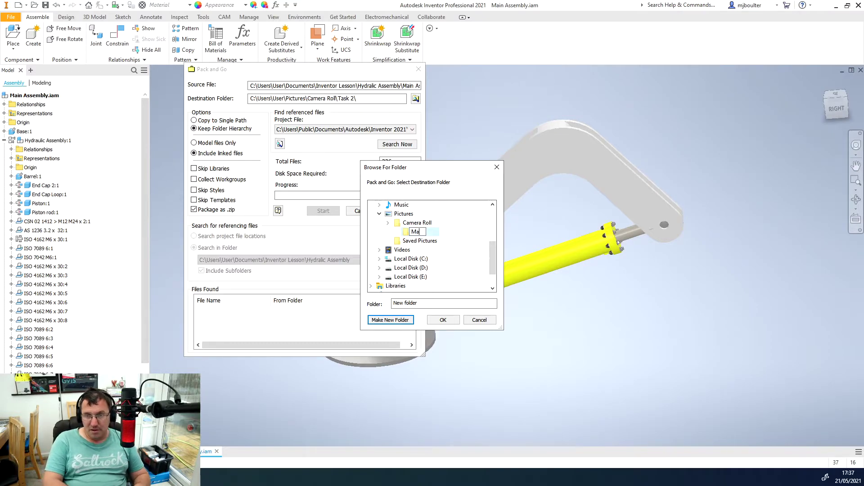
text(rtin Task 2)
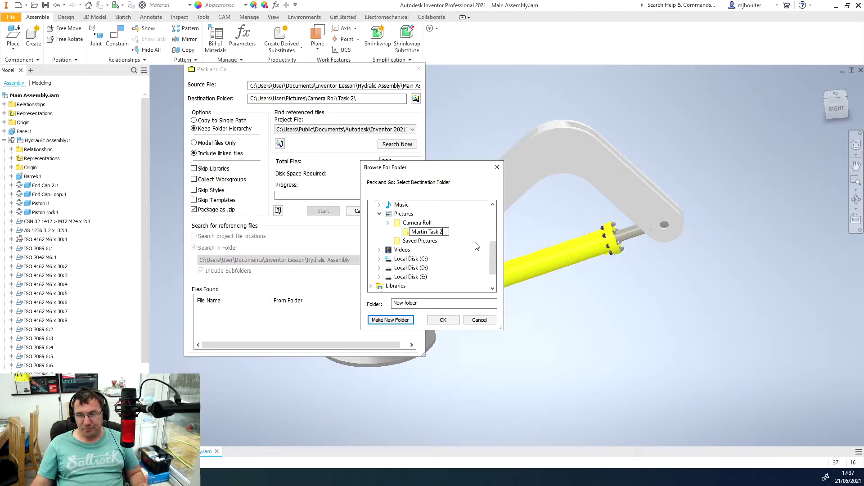
key(Return)
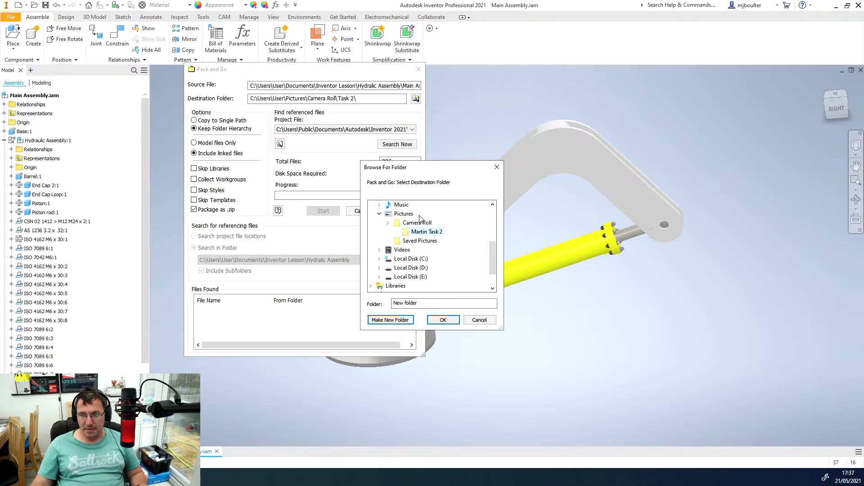
click(419, 223)
click(422, 234)
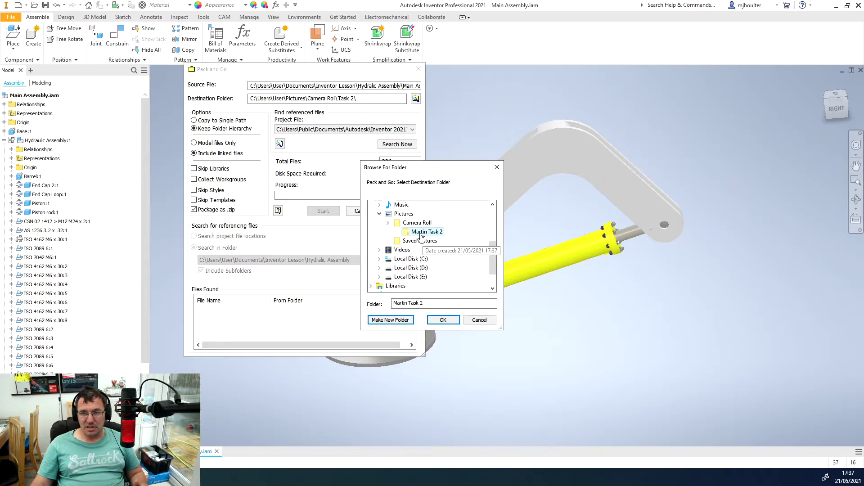
click(443, 321)
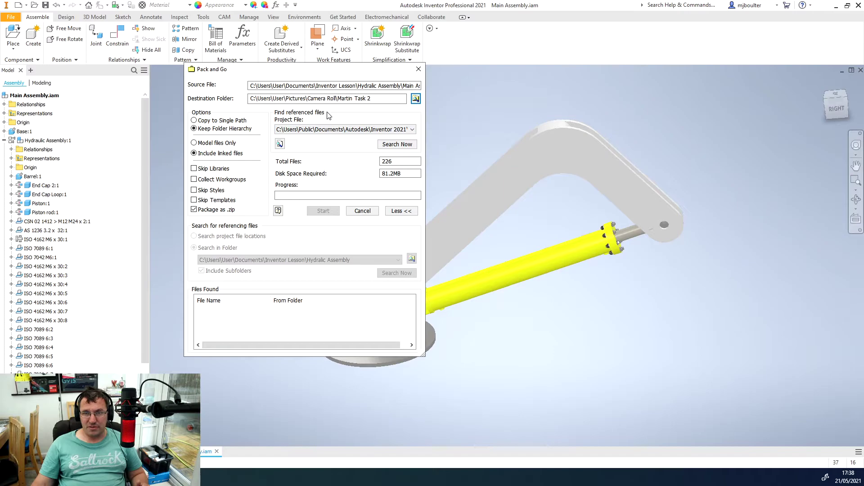
Step: Search for the 242 referenced files (86.8MB), package them, and close Pack and Go
click(397, 145)
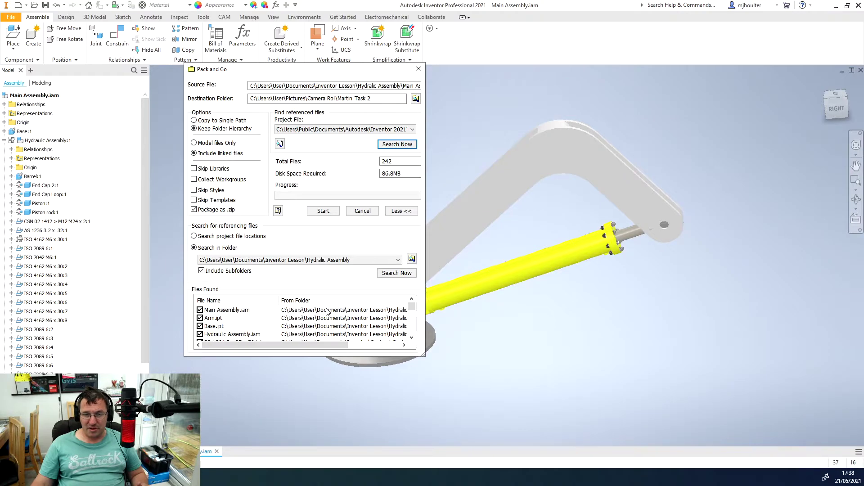
scroll(328, 312, down, 2)
scroll(327, 312, up, 3)
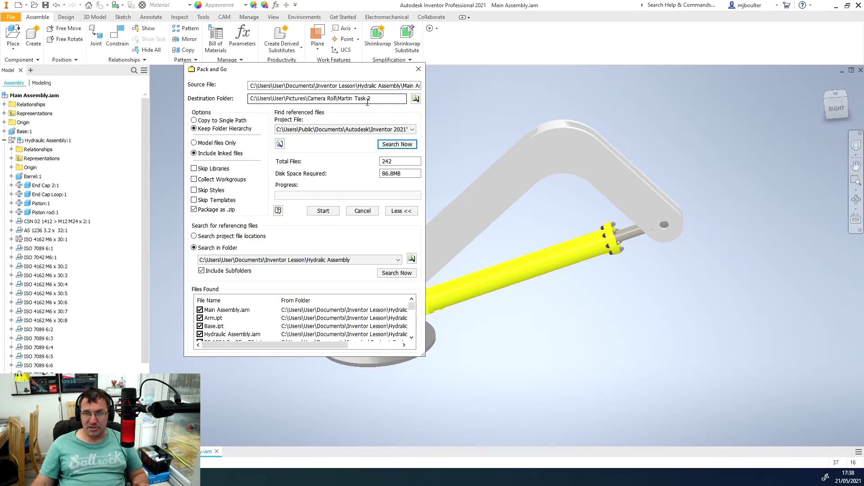
click(323, 215)
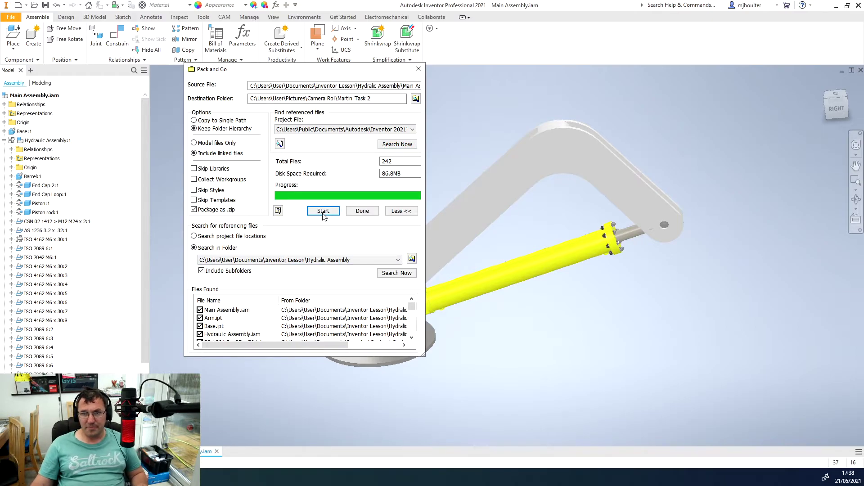
click(361, 213)
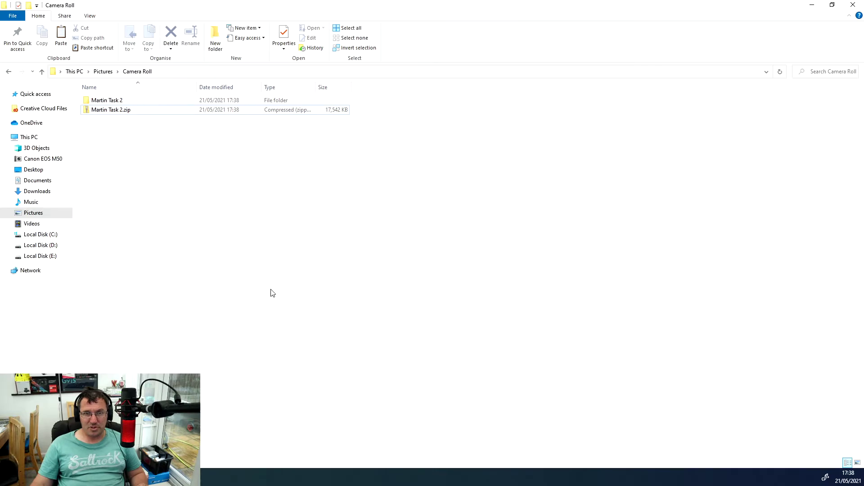
Step: Go up to Pictures and open Camera Roll to see the Task 2 folder and zip
click(43, 73)
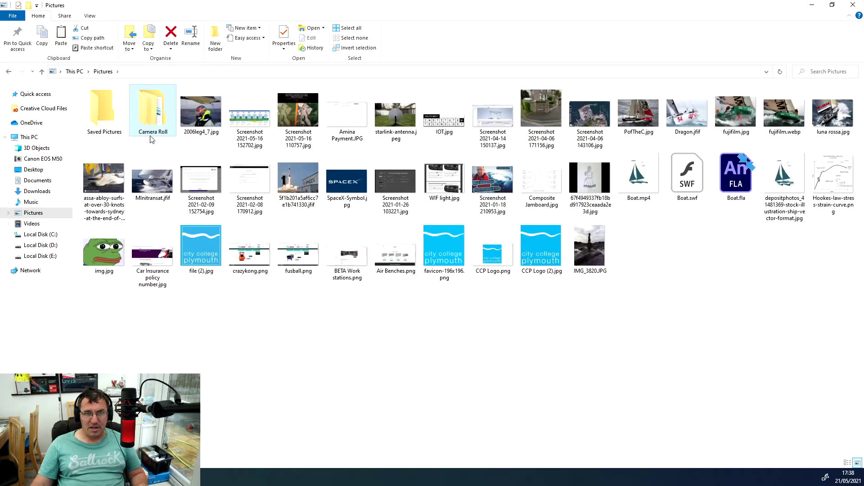
double_click(154, 106)
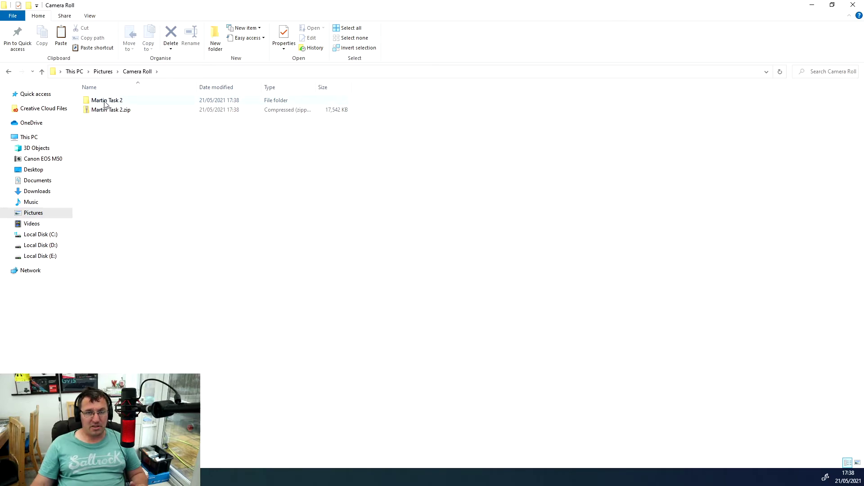
mouse_move(105, 104)
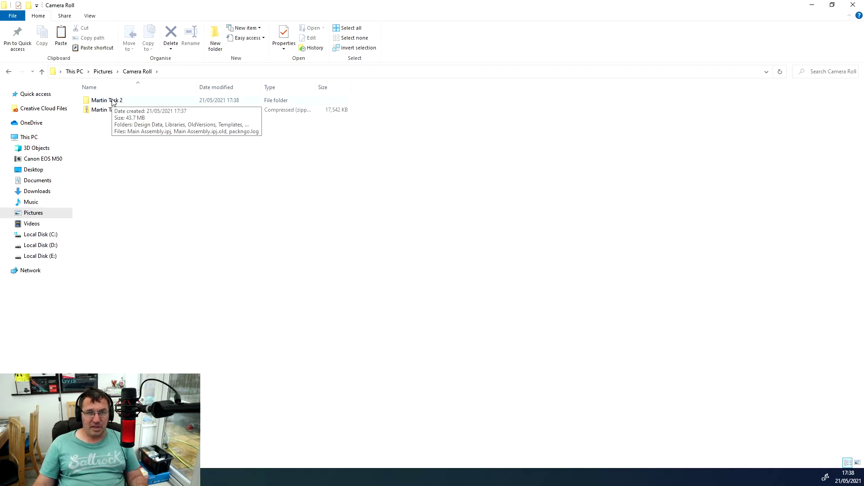
Step: Open the Task 2 folder, inspect Workgroups > NotInProject, then return to the Task 2 folder
double_click(113, 103)
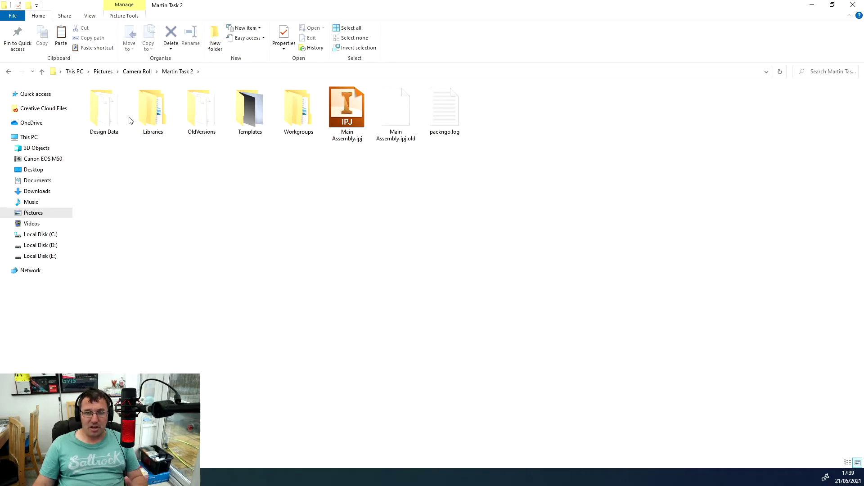
click(297, 117)
double_click(297, 116)
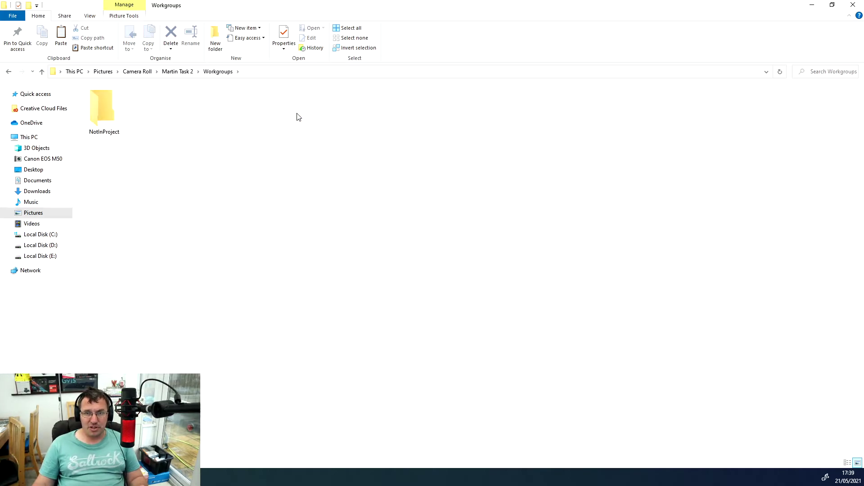
double_click(106, 111)
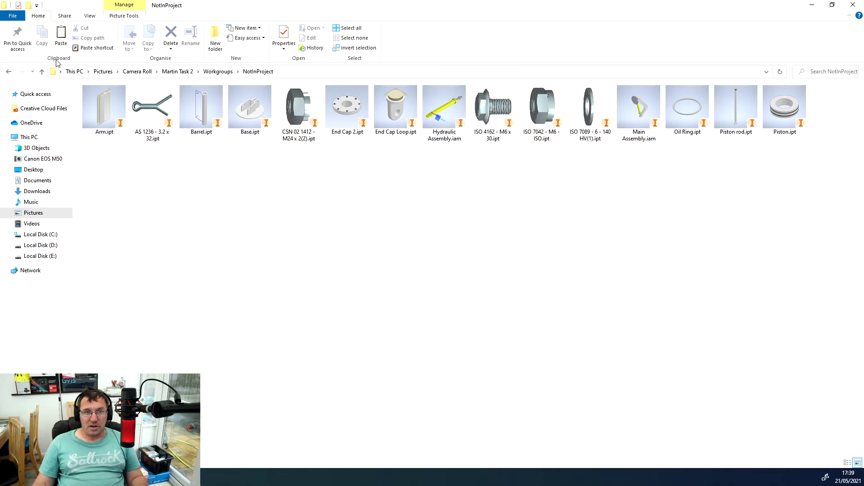
click(42, 72)
click(42, 72)
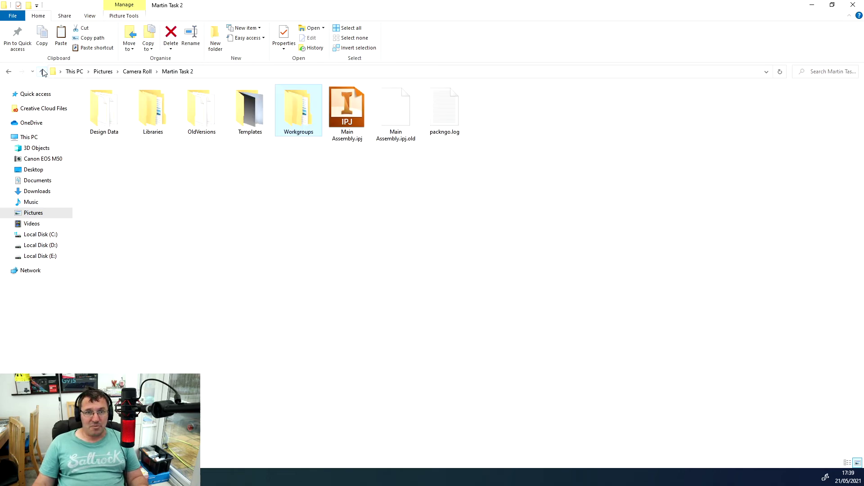
Step: Go up one level back to Camera Roll
click(43, 72)
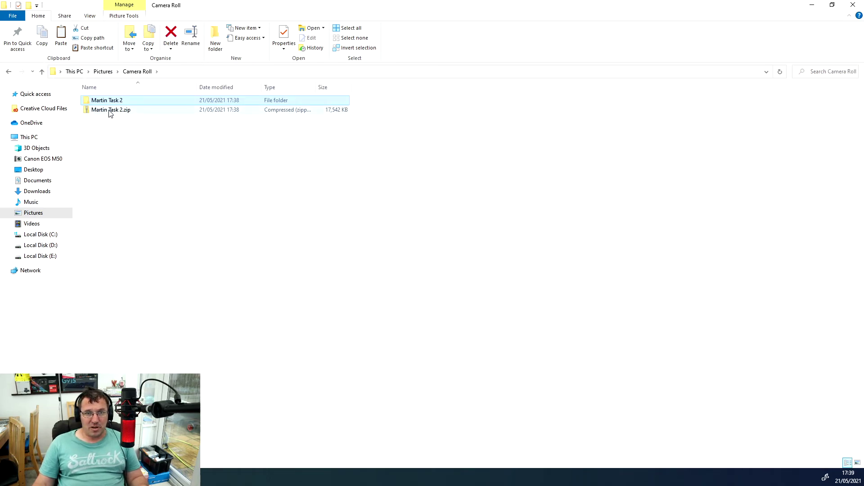